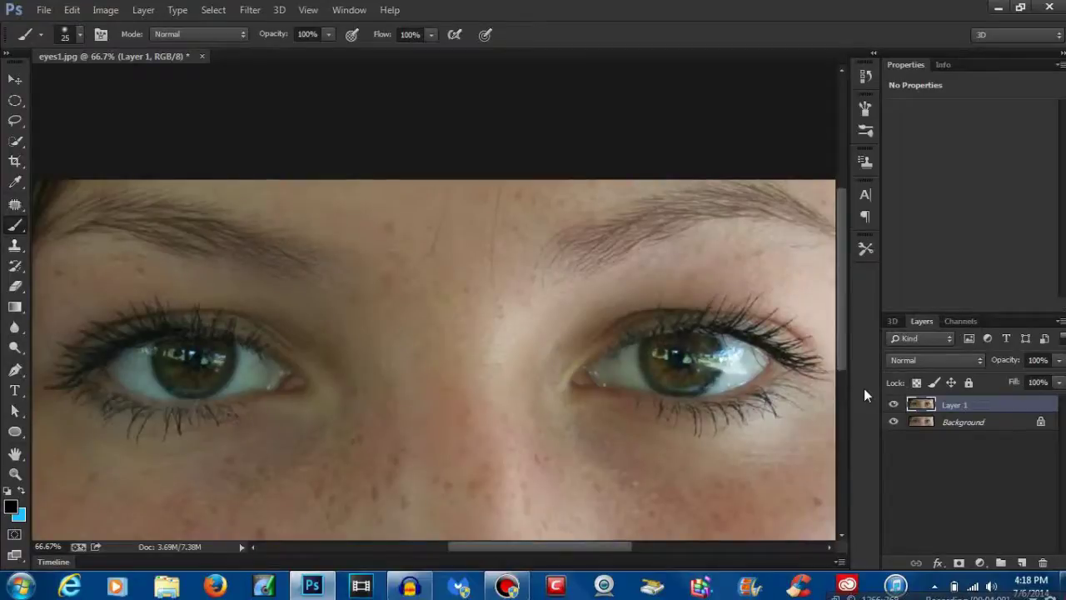
Switch to the Elliptical Marquee tool with 0 px feather
click(16, 102)
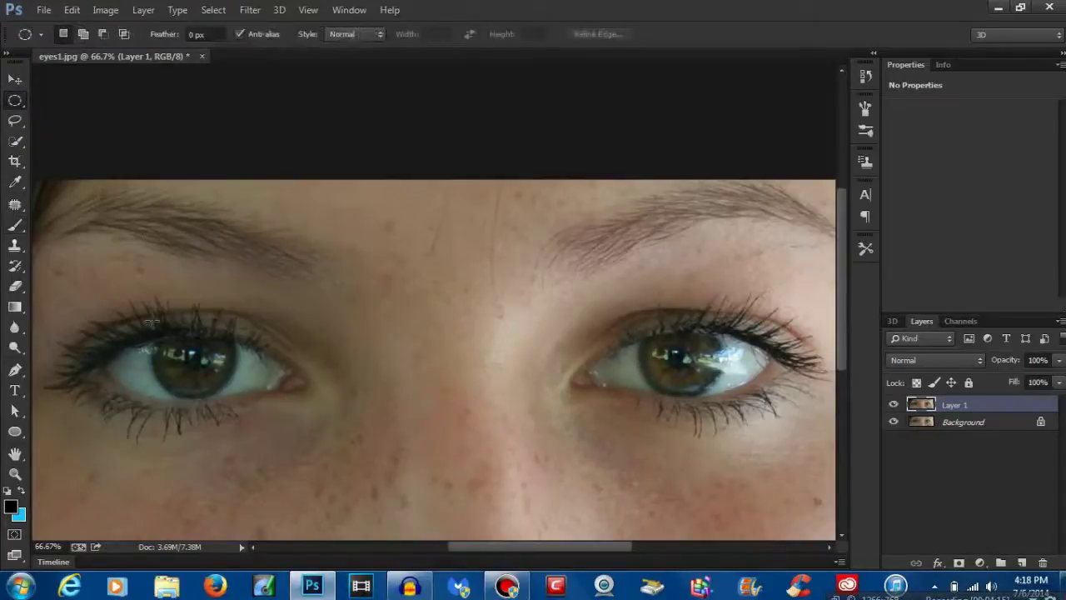
Draw an oval selection around the left iris, then add a second around the right iris
drag(140, 329, 249, 402)
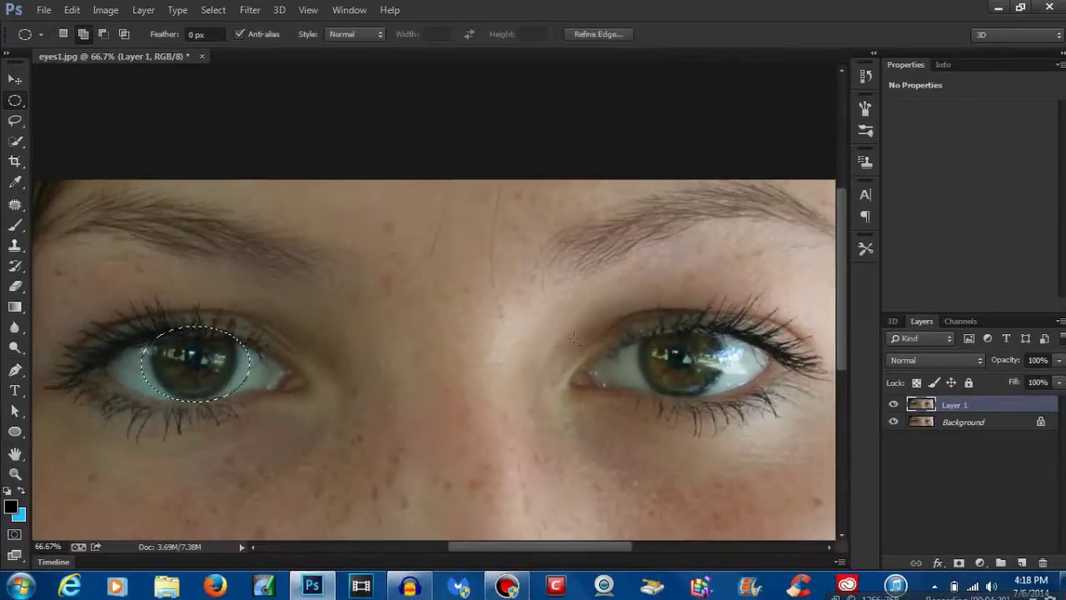
drag(627, 311, 733, 406)
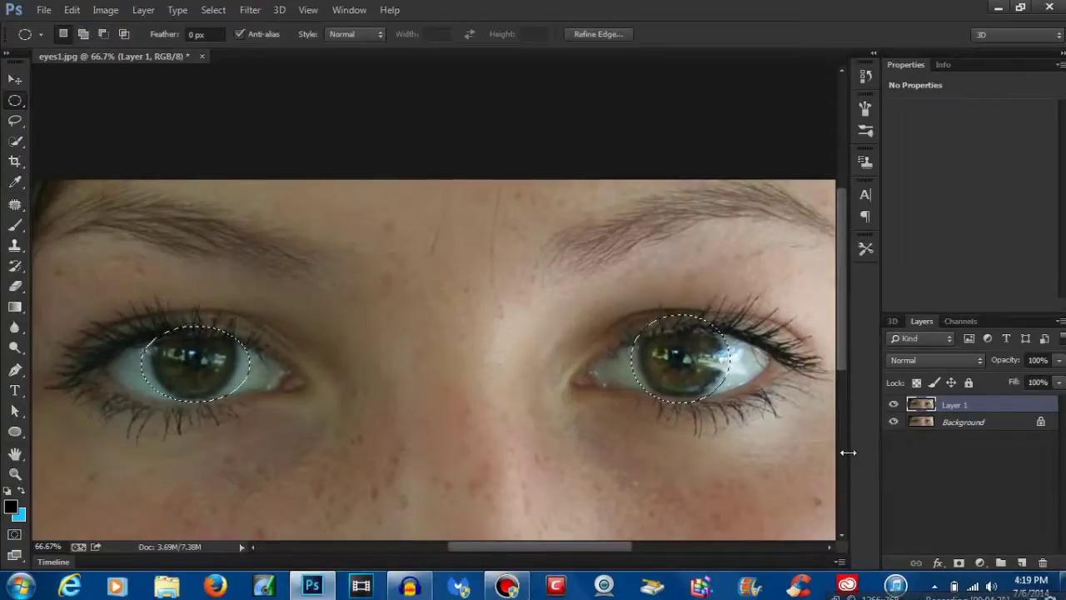
Add a Black & White adjustment layer to the selected irises using the Green Filter preset
click(980, 564)
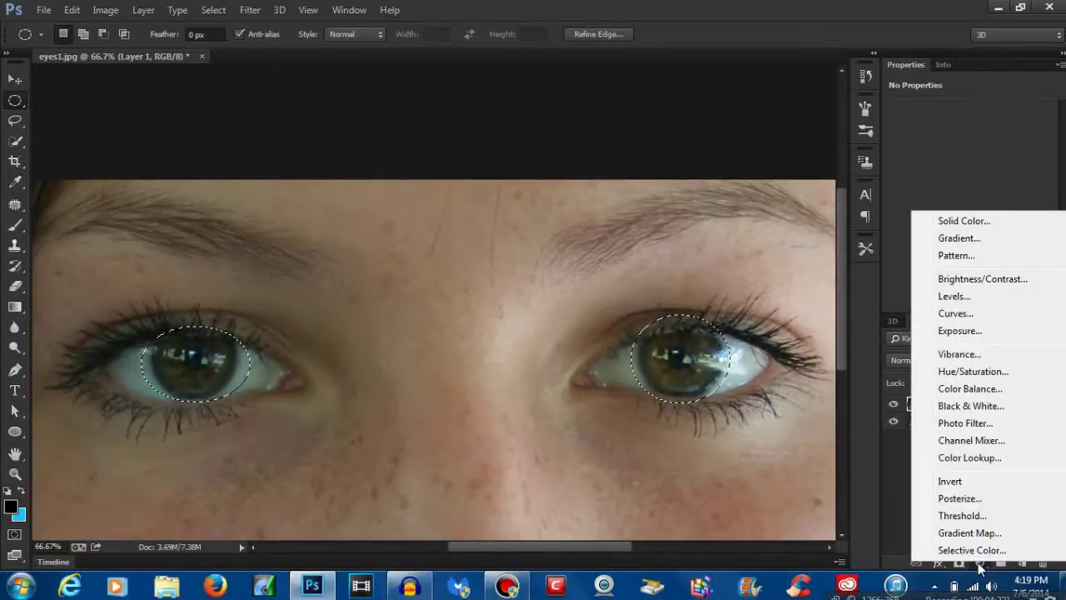
click(990, 413)
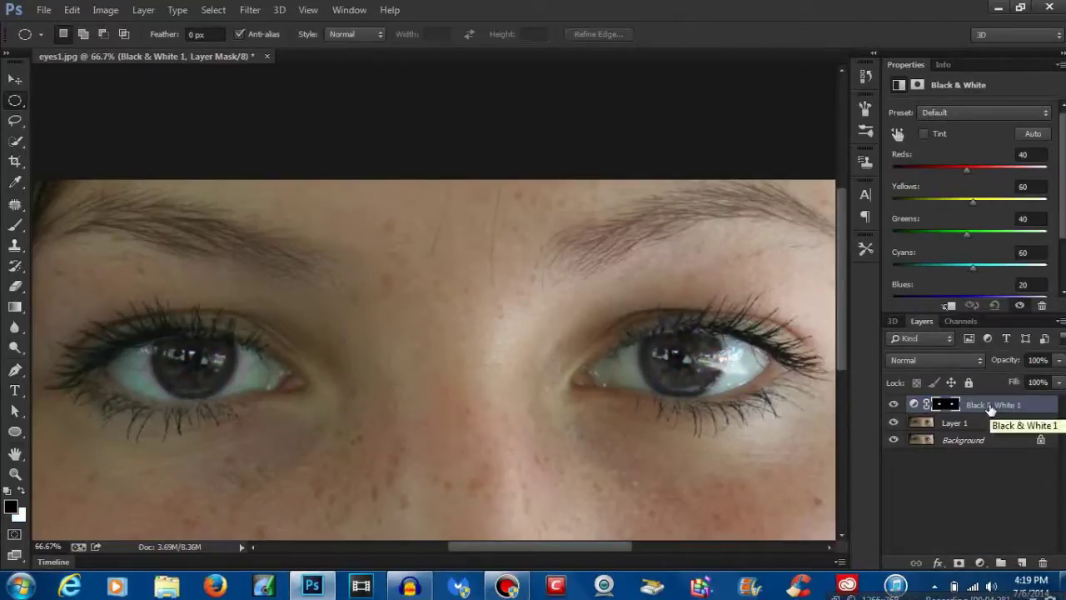
click(973, 115)
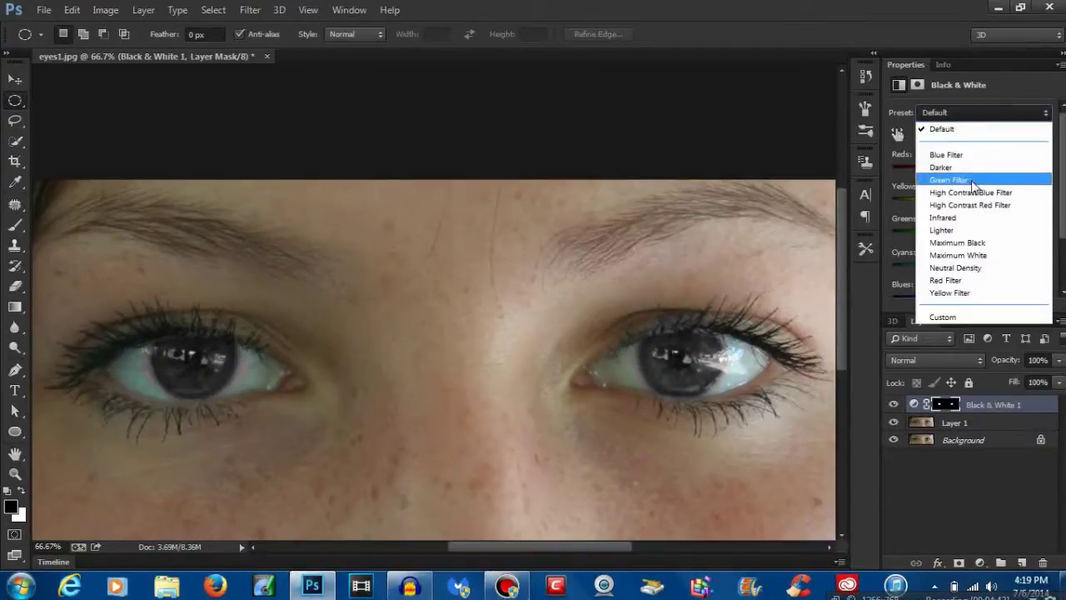
click(972, 180)
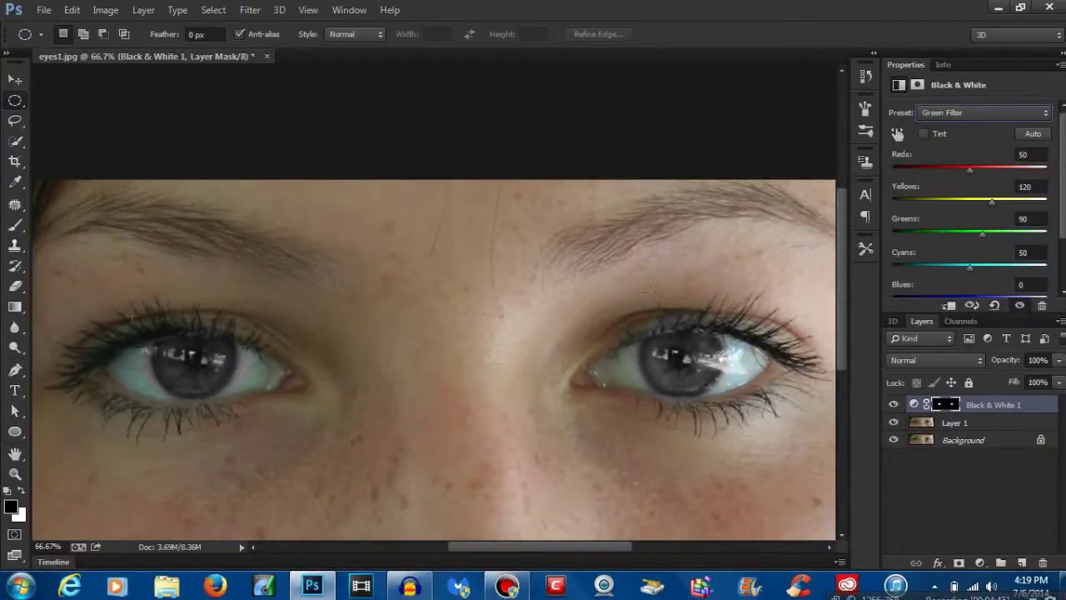
Choose the Brush tool with black as the foreground colour
click(16, 225)
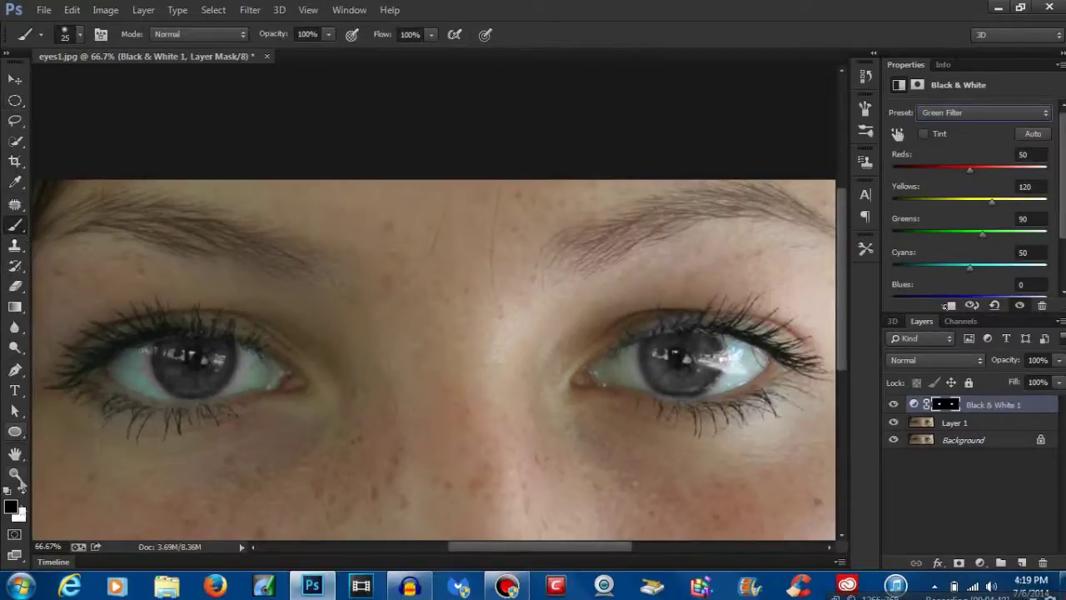
click(11, 507)
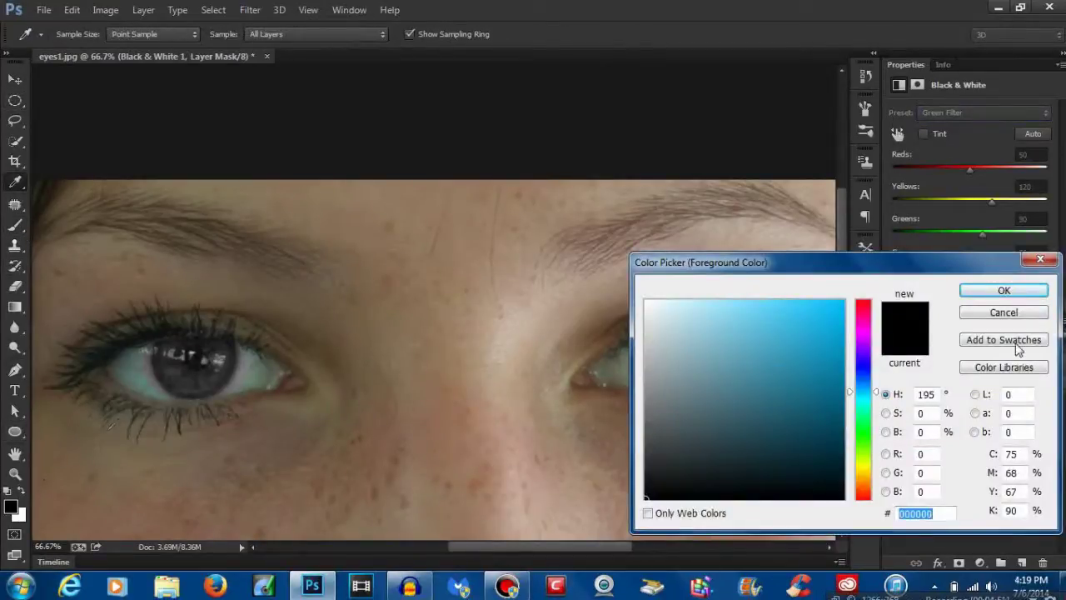
click(993, 291)
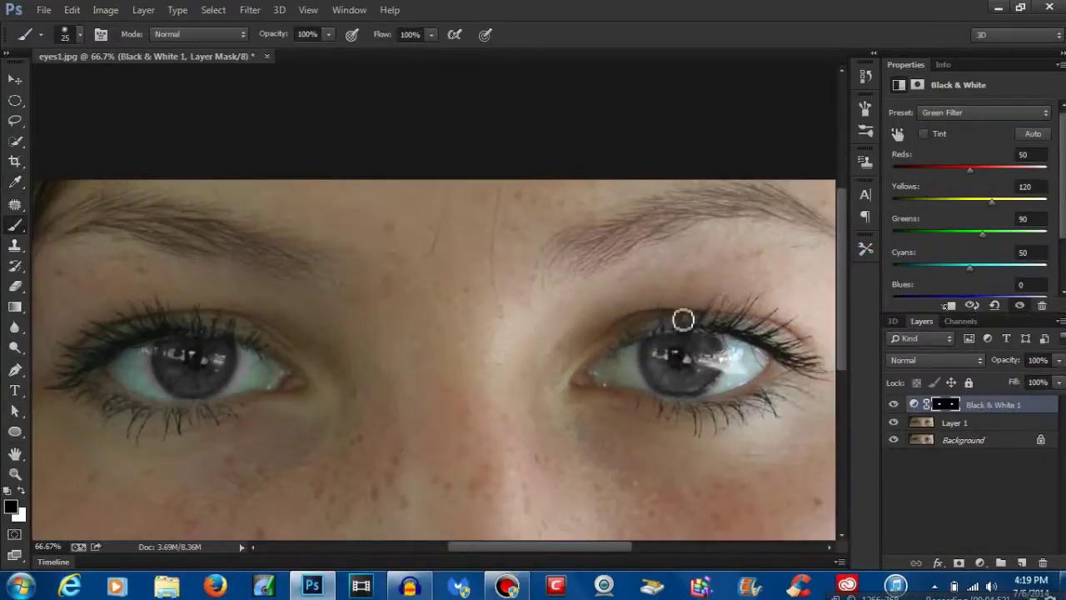
At 100% zoom, paint the Black & White 1 mask along both iris edges
key(ctrl+1)
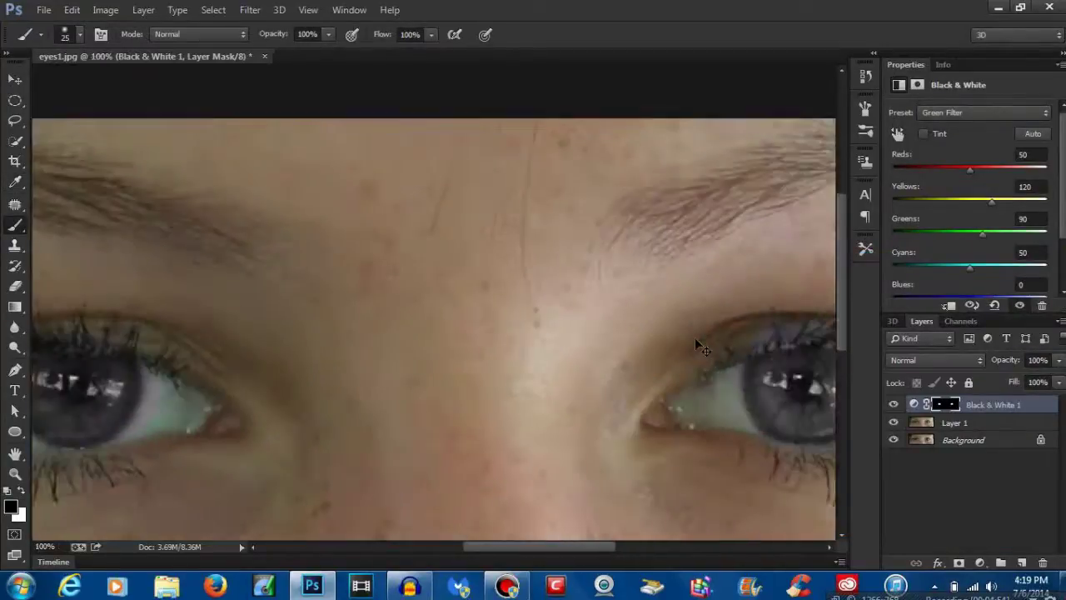
drag(609, 367, 455, 353)
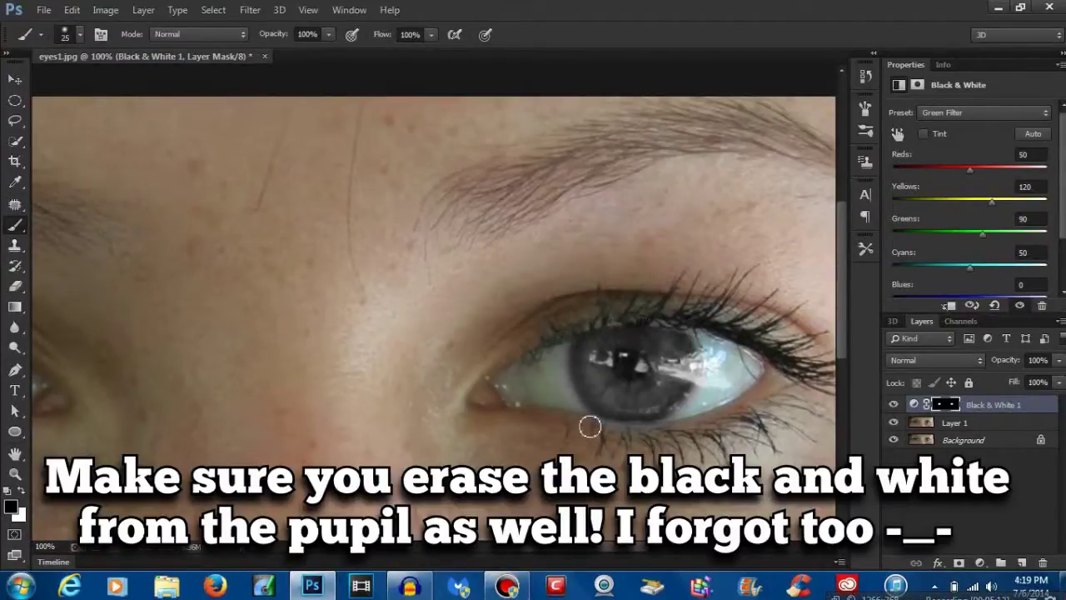
scroll(600, 375, left, 10)
mouse_move(385, 345)
mouse_down()
mouse_move(271, 347)
mouse_move(371, 335)
mouse_move(432, 383)
mouse_move(406, 364)
mouse_move(406, 395)
mouse_move(368, 448)
mouse_up()
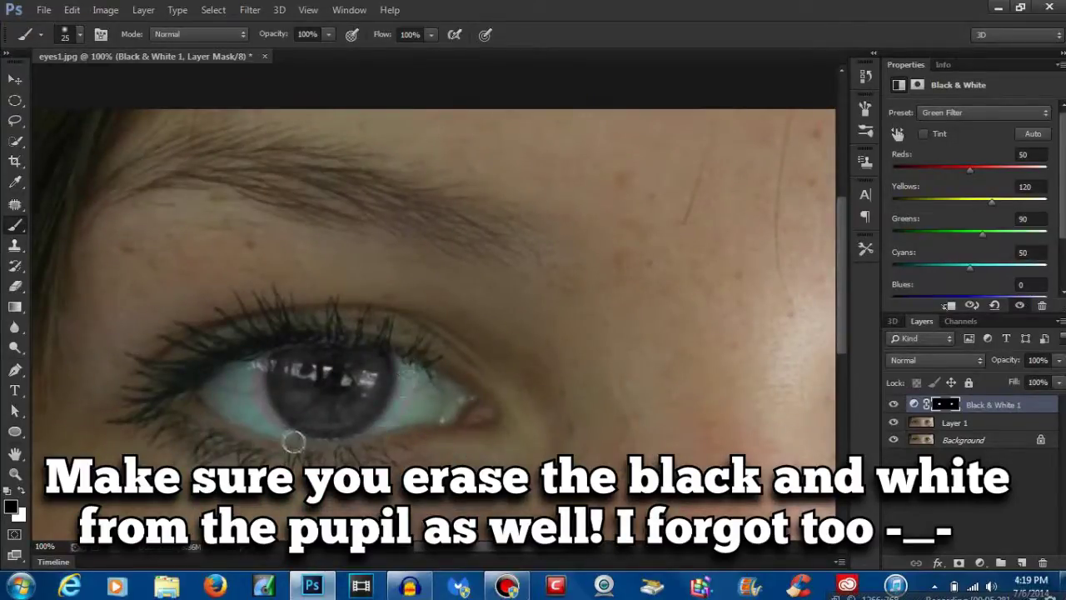
key(ctrl+minus)
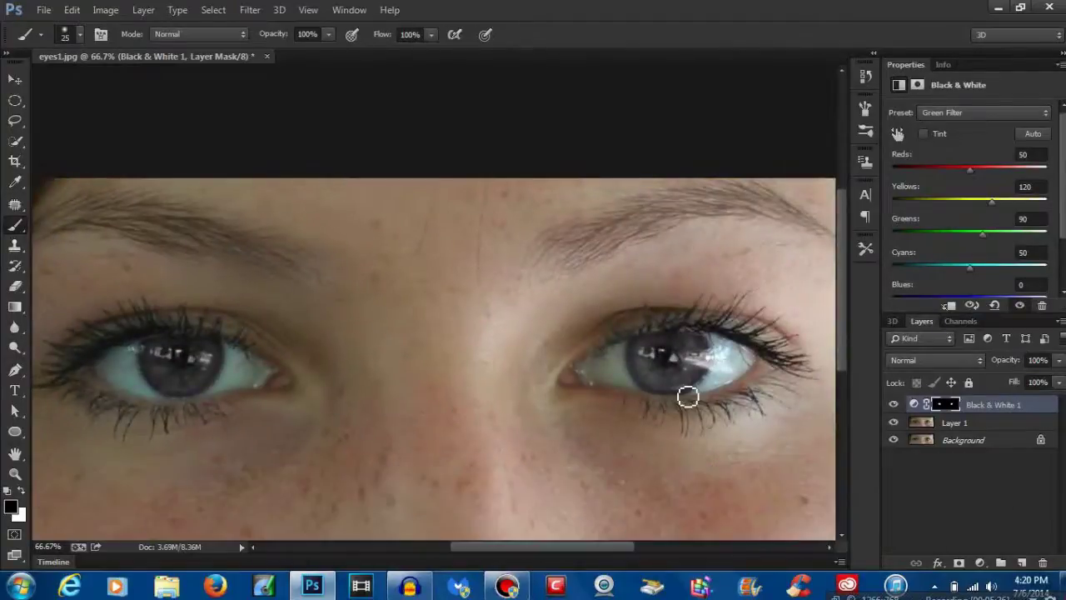
drag(688, 396, 722, 411)
click(980, 564)
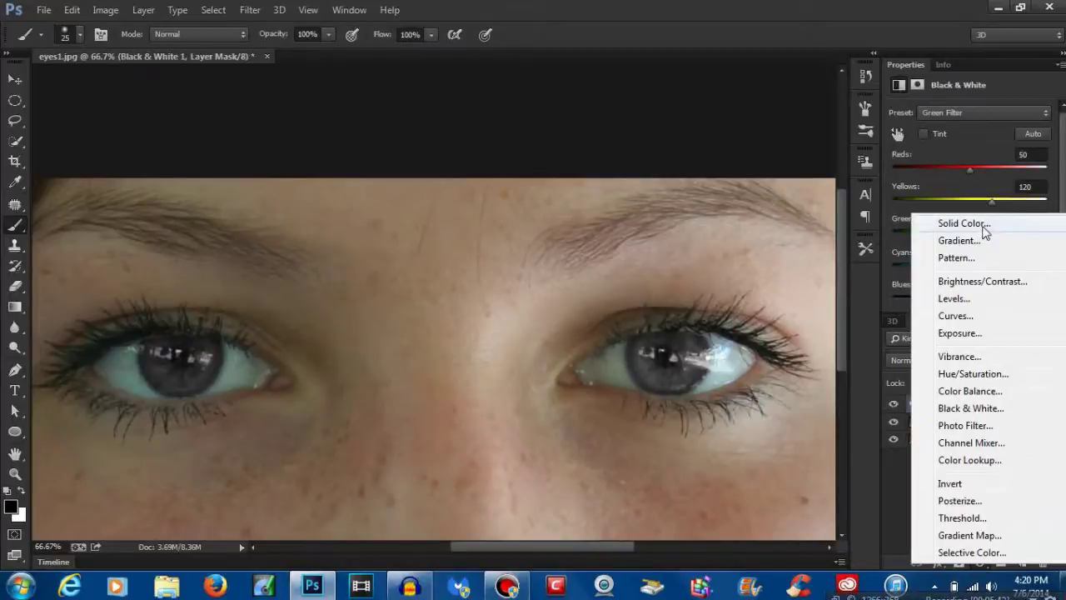
Add a Solid Color fill layer, Color Fill 1, in violet #4e00ff
click(984, 225)
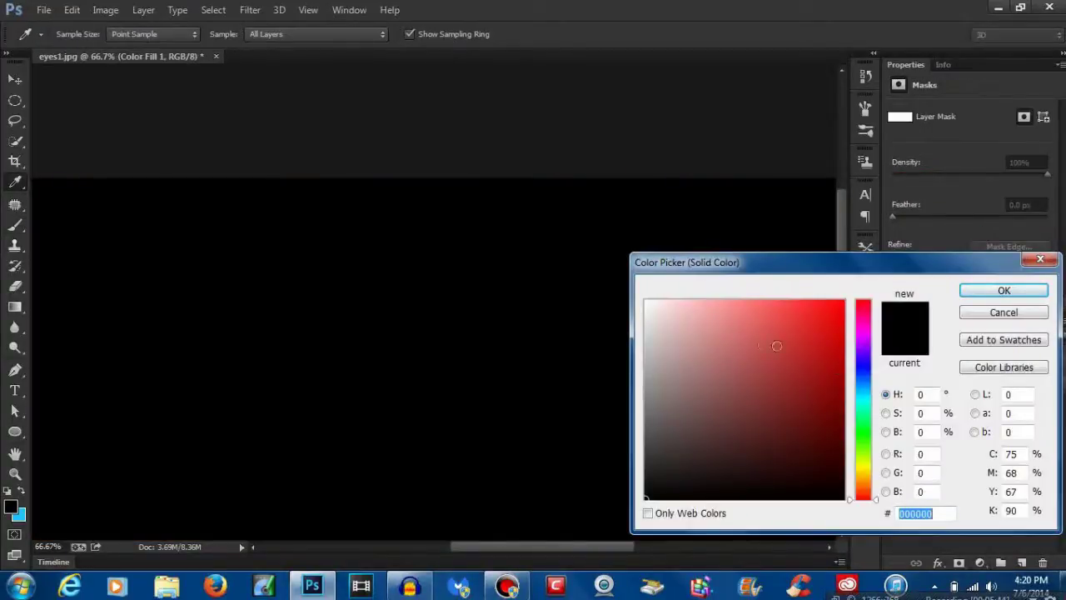
drag(863, 358, 866, 360)
drag(828, 310, 861, 285)
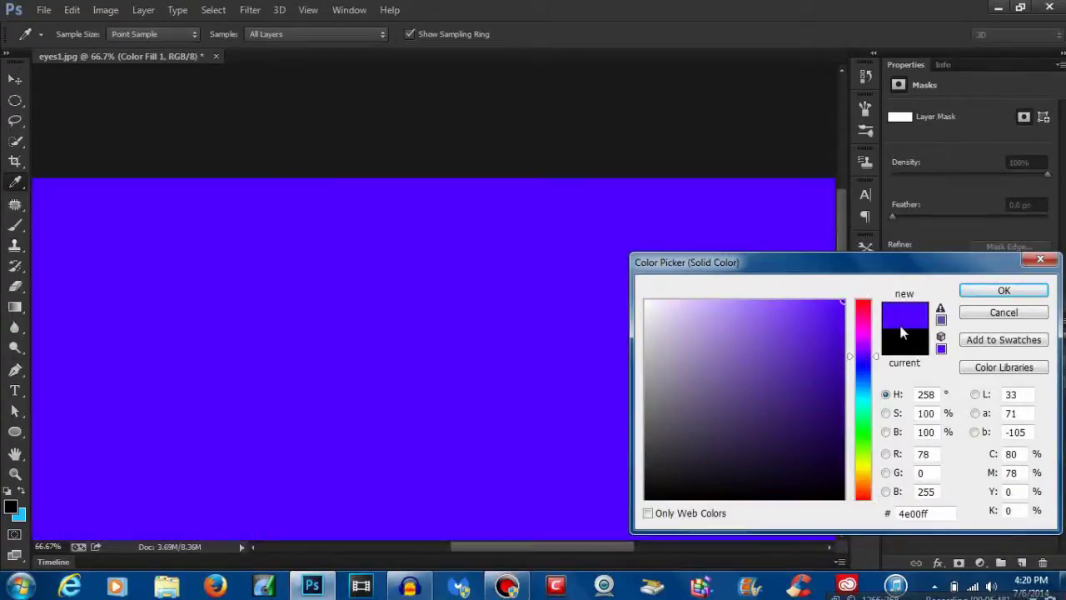
click(997, 292)
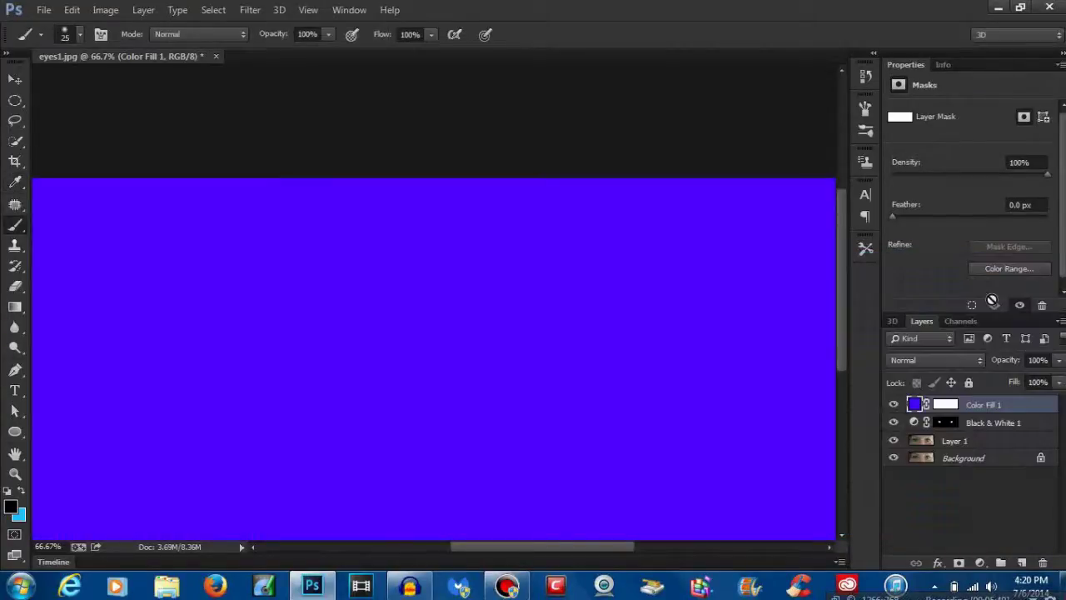
right_click(1026, 406)
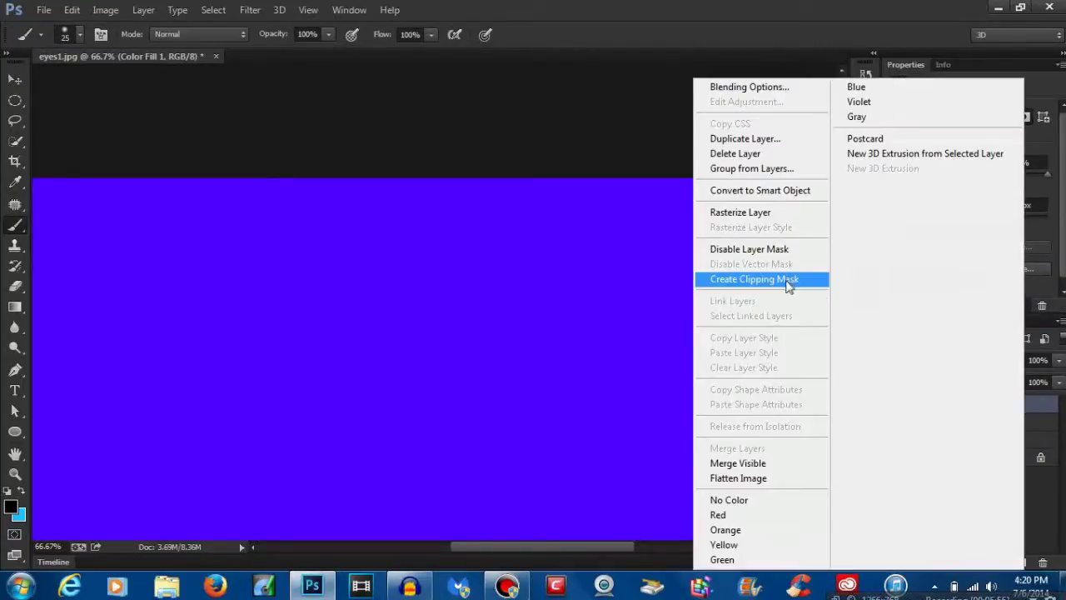
Clip Color Fill 1 to Black & White 1 and mask out the stray violet sliver on the left iris
click(754, 279)
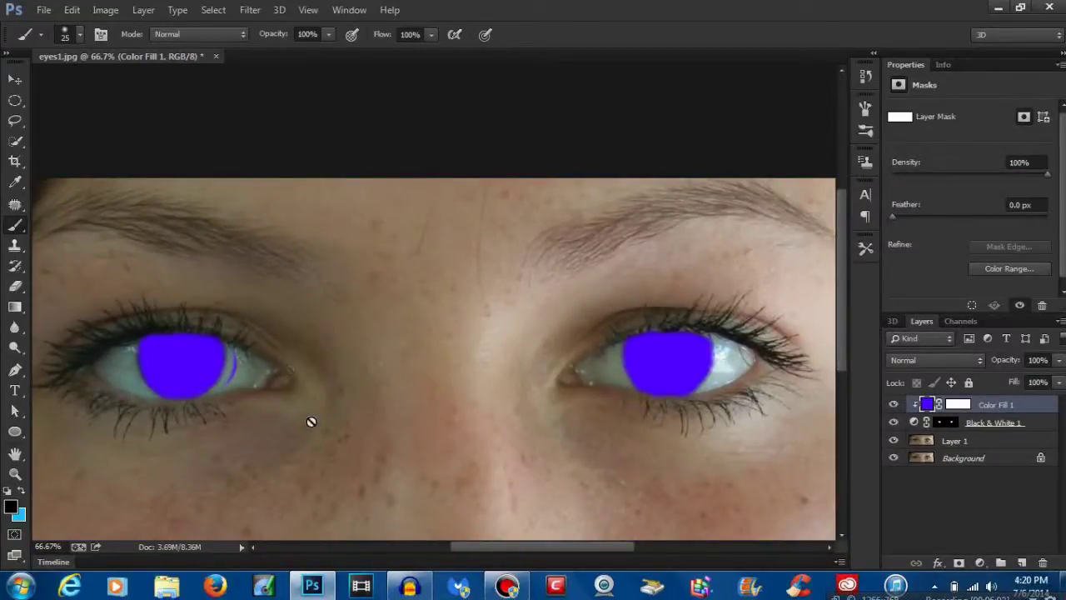
click(945, 423)
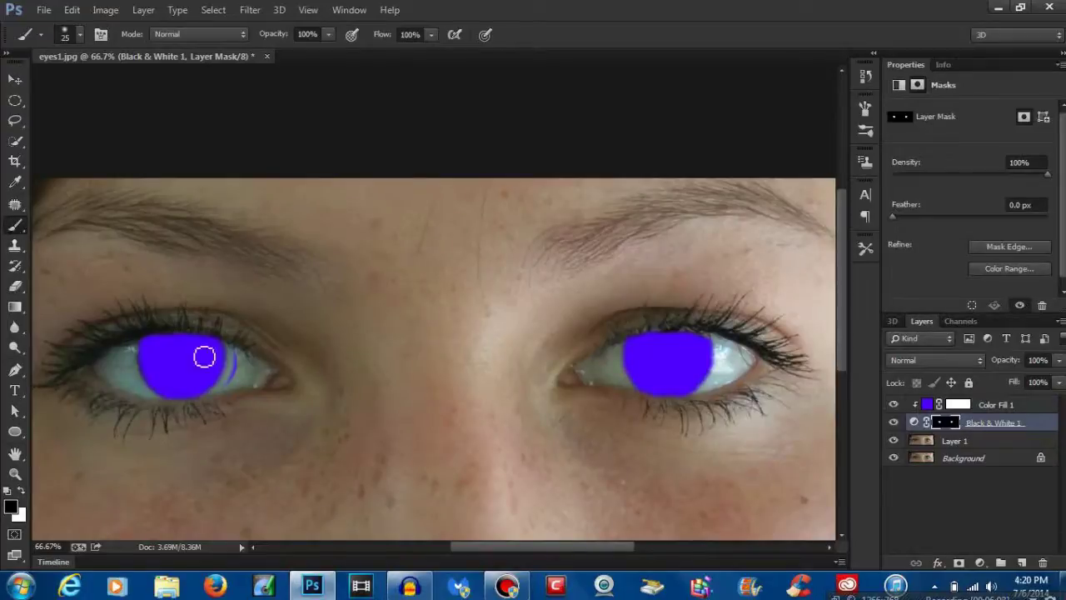
mouse_move(243, 363)
mouse_down()
mouse_move(238, 347)
mouse_move(231, 393)
mouse_up()
Set Color Fill 1 to the Color blend mode at 26% opacity
click(1020, 407)
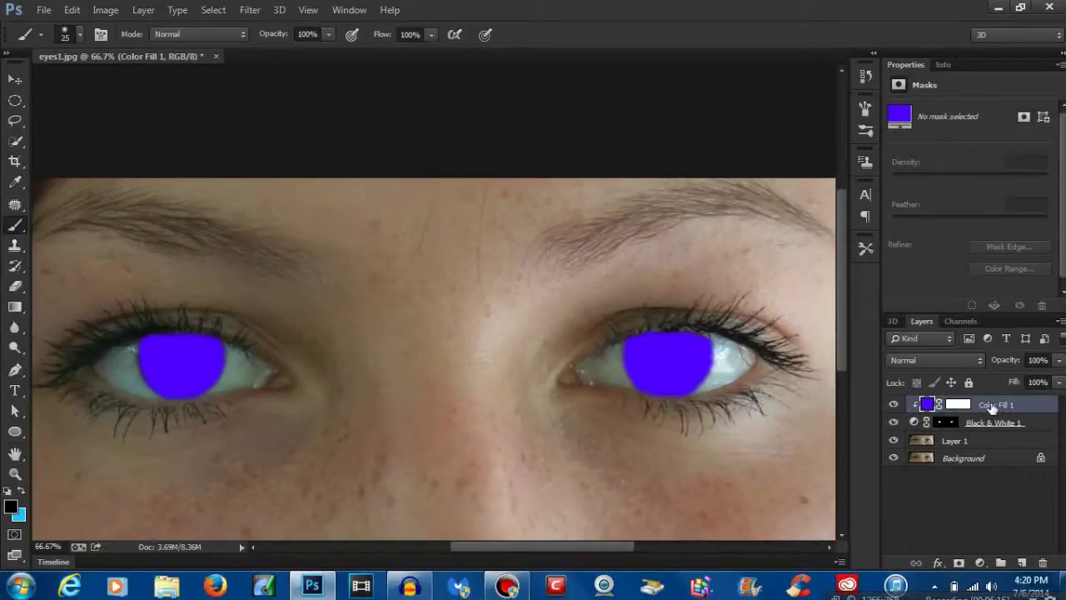
click(920, 361)
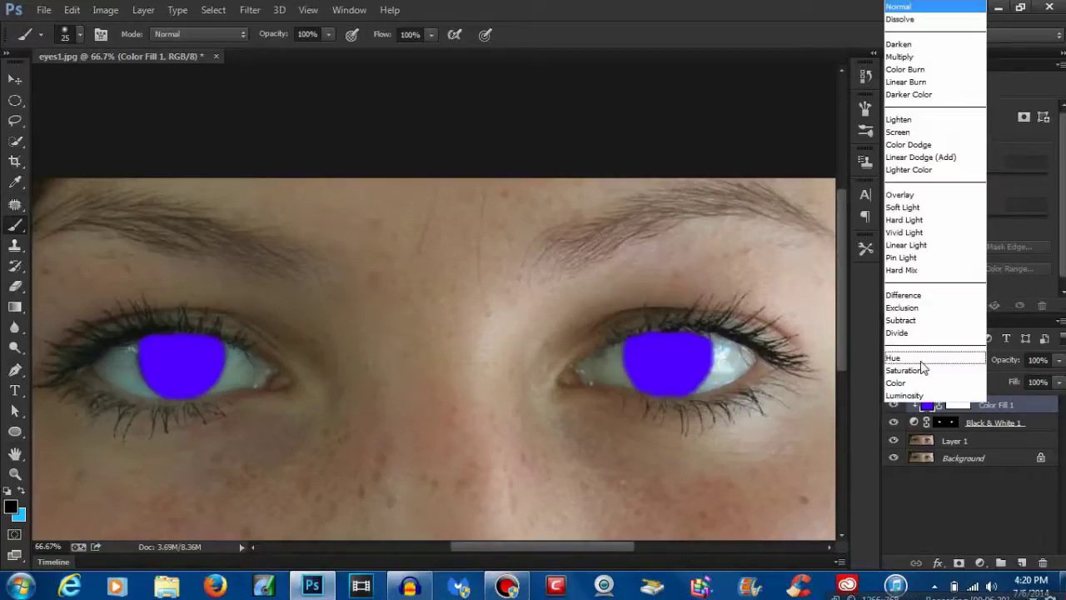
click(916, 383)
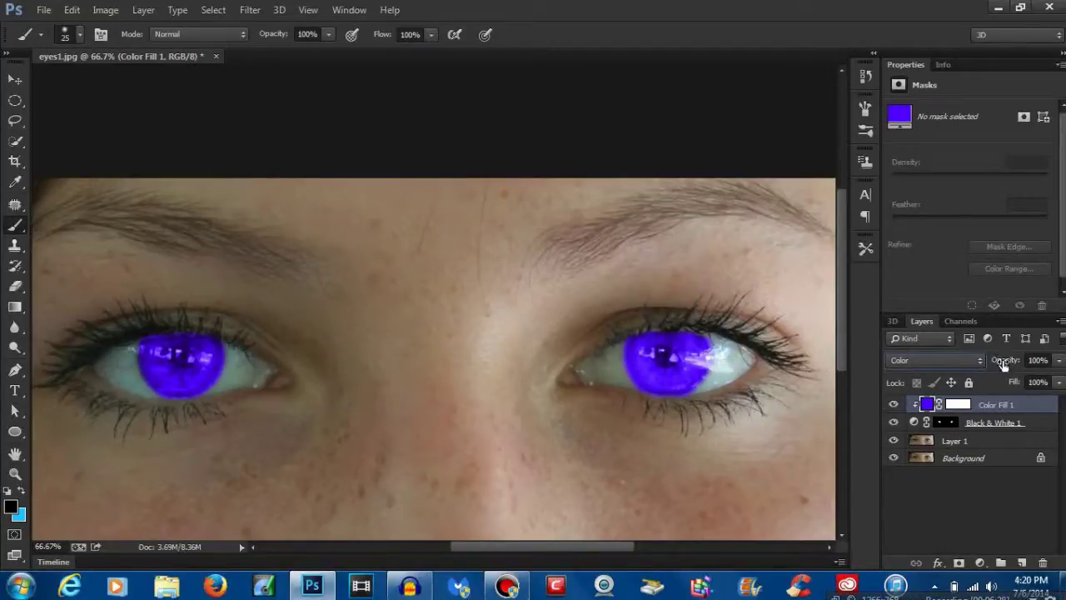
drag(1004, 364, 948, 367)
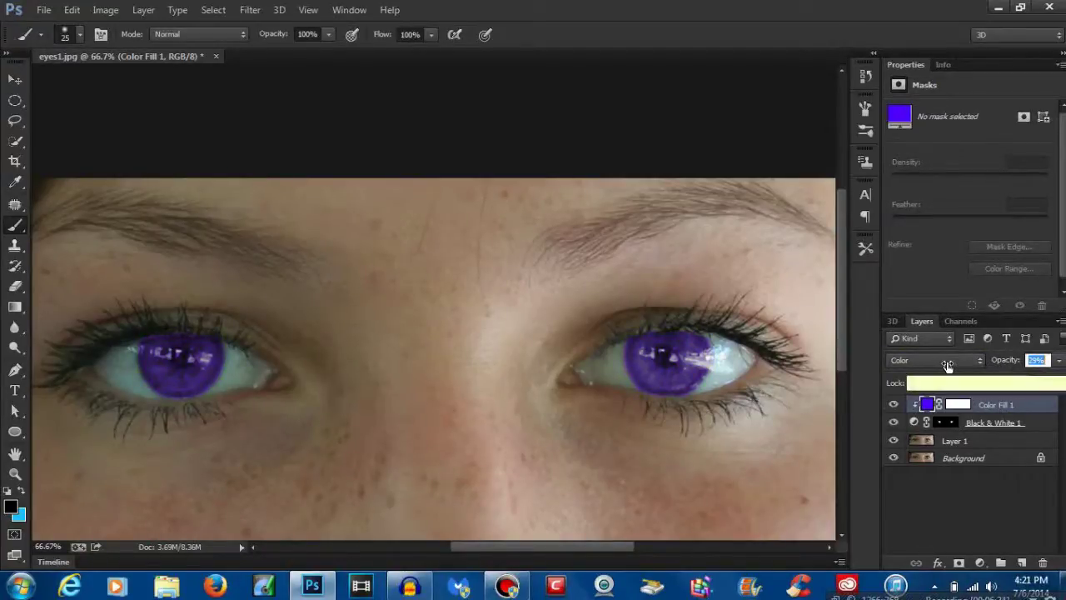
mouse_move(948, 367)
mouse_down()
mouse_move(929, 366)
mouse_move(944, 367)
mouse_up()
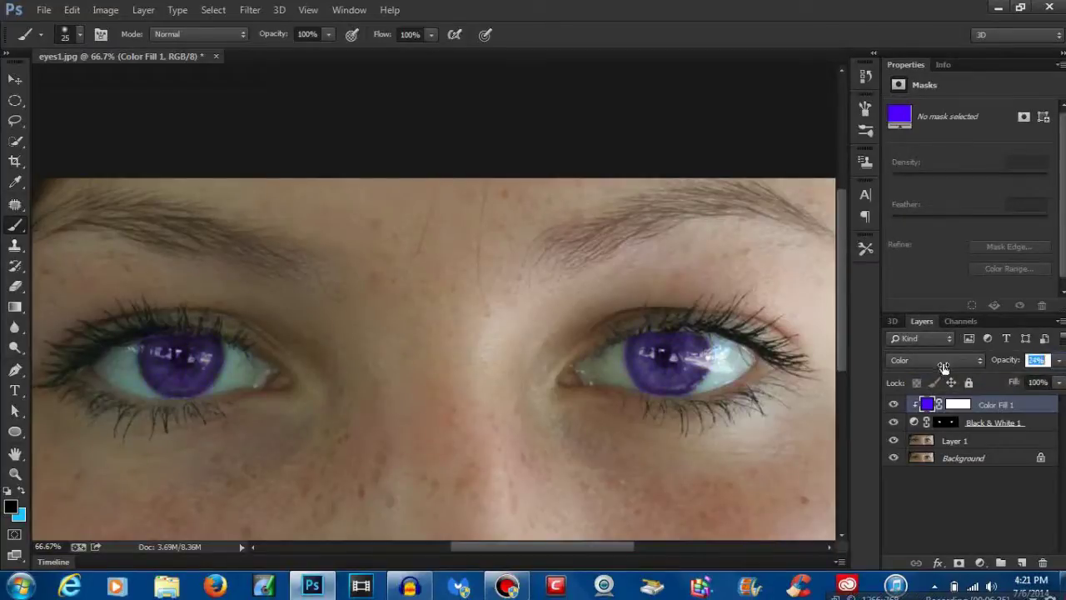
mouse_move(944, 366)
mouse_down()
mouse_move(982, 368)
mouse_move(958, 367)
mouse_up()
key(Return)
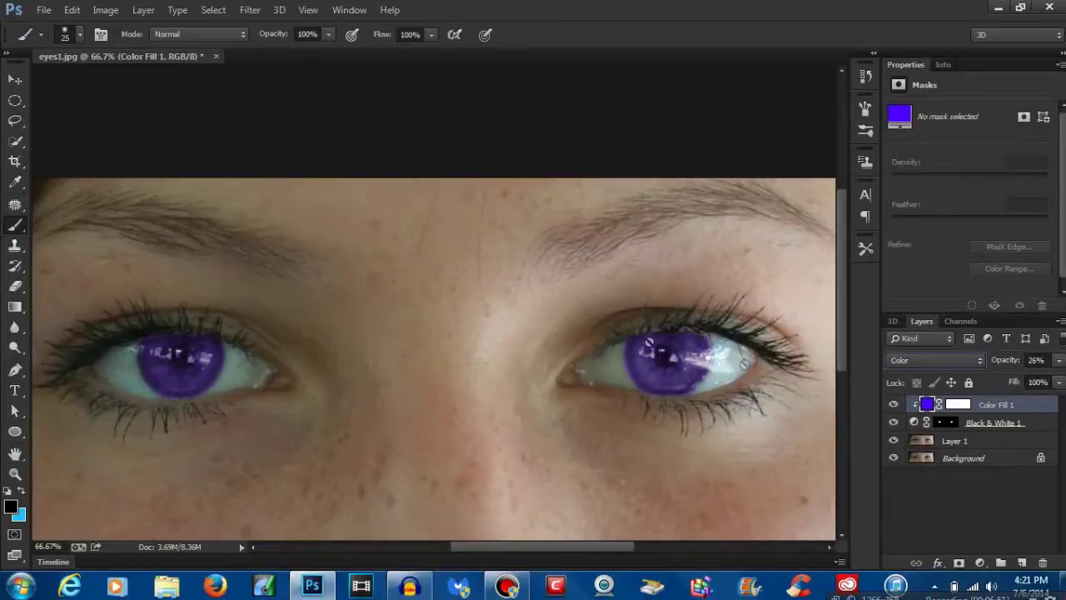
click(996, 444)
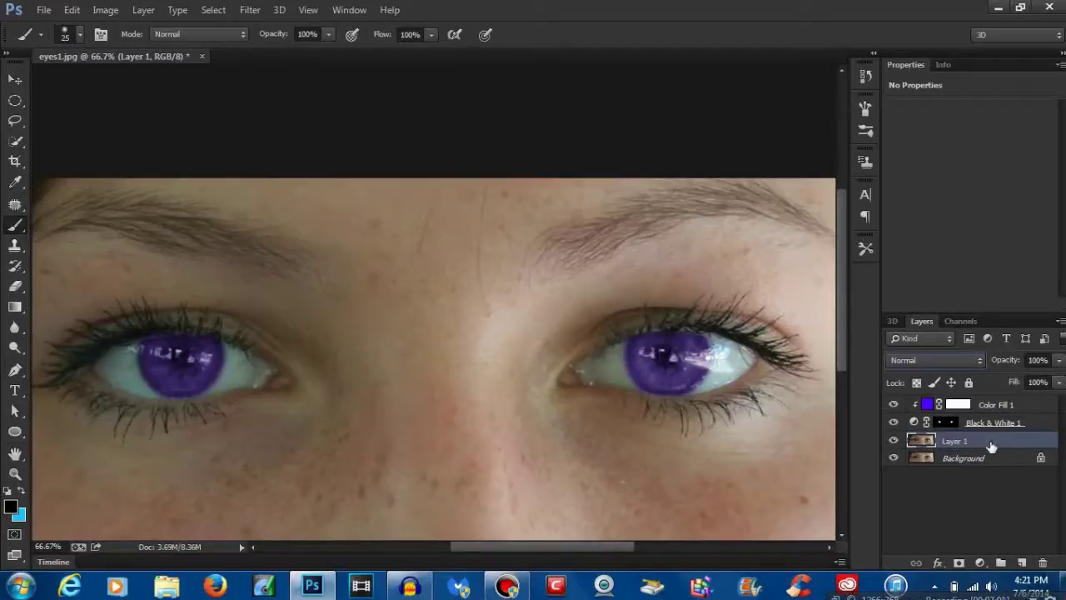
Dodge both irises on Layer 1 with Midtones range at 50% exposure
click(14, 348)
click(51, 345)
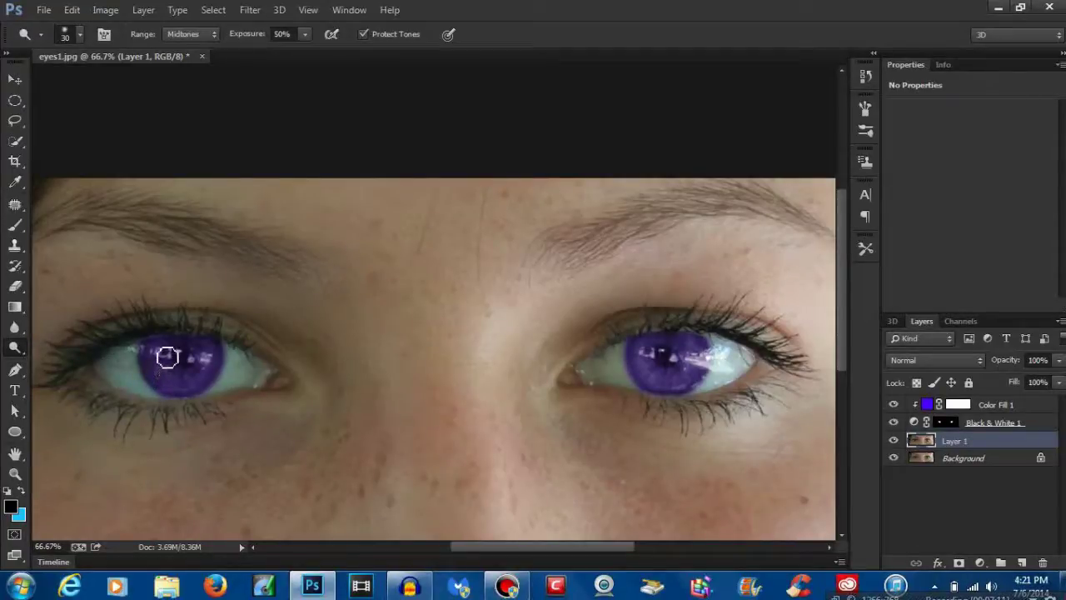
mouse_move(167, 359)
mouse_down()
mouse_move(191, 383)
mouse_move(208, 369)
mouse_move(204, 351)
mouse_move(183, 347)
mouse_move(165, 373)
mouse_move(190, 385)
mouse_move(207, 355)
mouse_up()
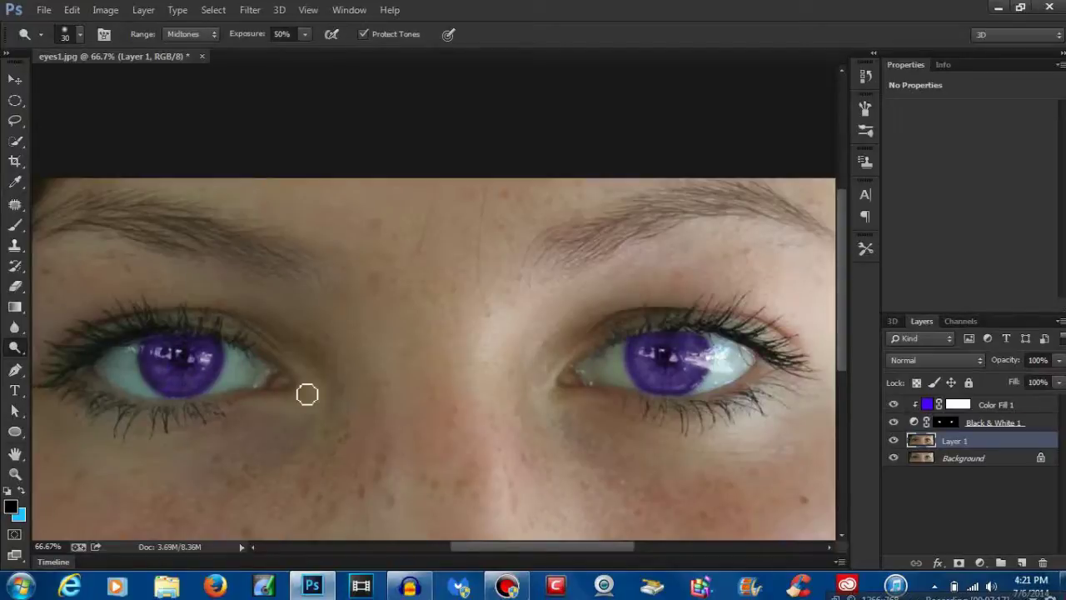
mouse_move(609, 352)
mouse_down()
mouse_move(678, 372)
mouse_move(644, 358)
mouse_move(657, 349)
mouse_move(671, 382)
mouse_move(690, 380)
mouse_move(684, 348)
mouse_move(656, 358)
mouse_move(689, 374)
mouse_move(686, 354)
mouse_move(662, 349)
mouse_move(658, 379)
mouse_move(724, 404)
mouse_up()
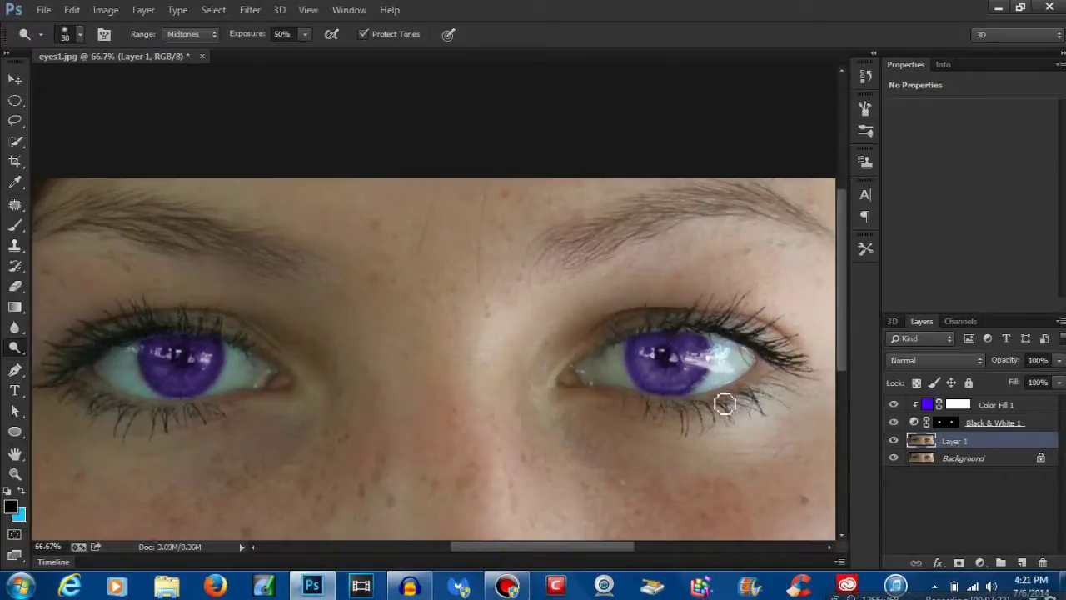
click(894, 442)
click(894, 441)
click(894, 442)
click(894, 442)
click(894, 442)
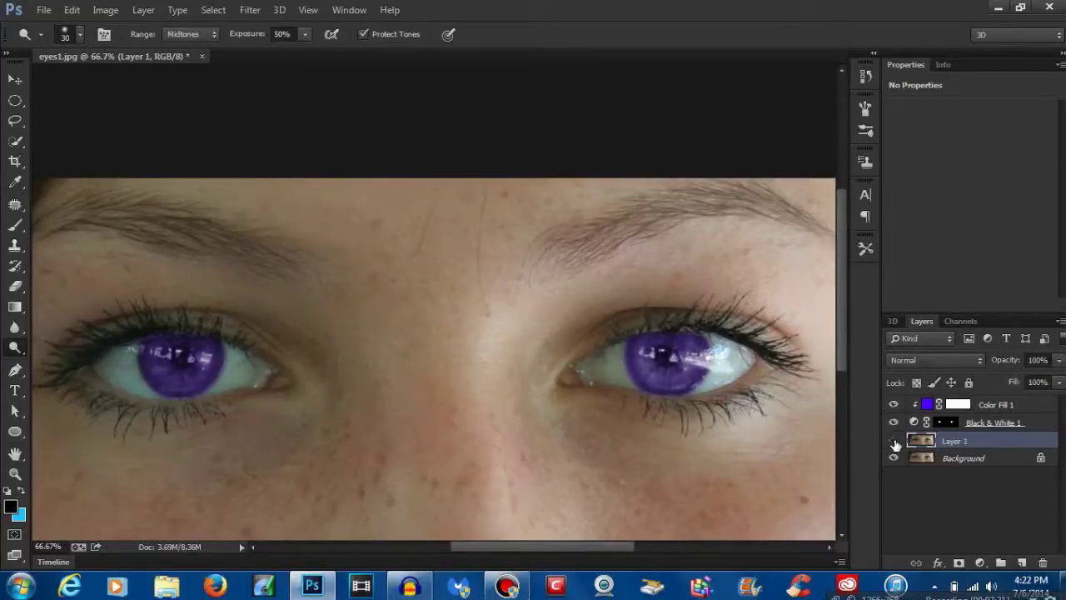
click(894, 442)
click(893, 442)
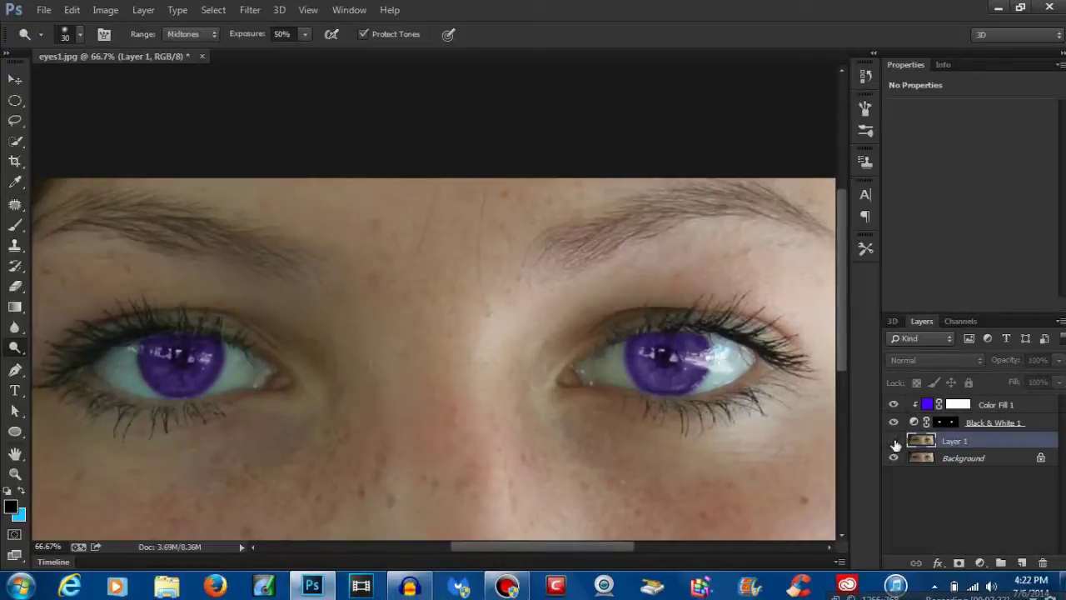
click(894, 441)
click(894, 442)
click(894, 442)
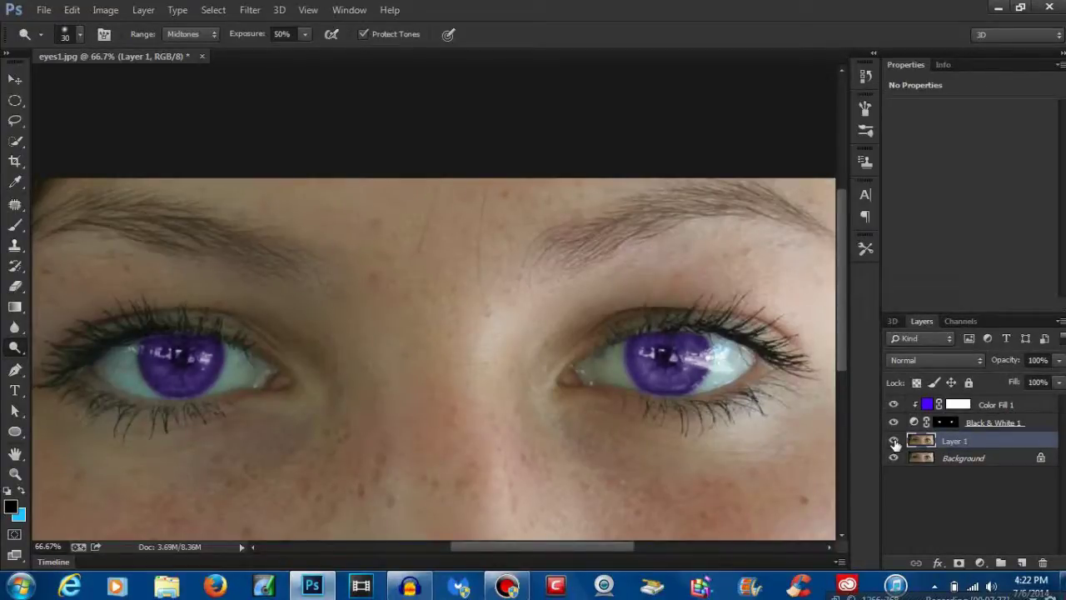